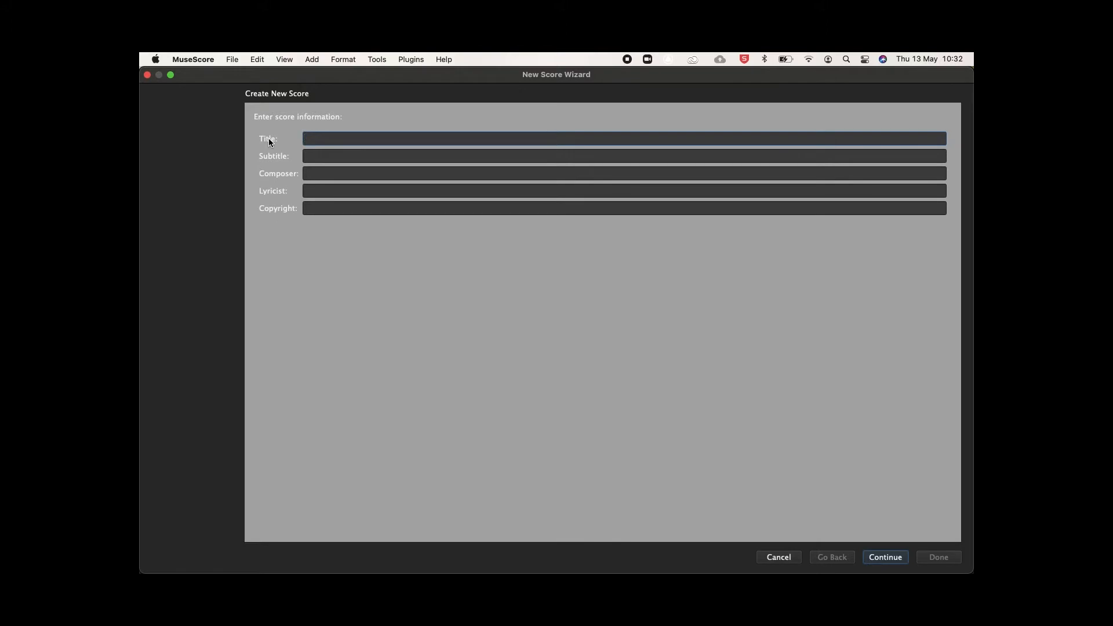
# Enter the score title "My 1st Score", subtitle "Version 1" and the composer's full name, and proceed to template selection.
pyautogui.write('My 1st Score')
pyautogui.press('Tab')
pyautogui.write('Version 1')
pyautogui.press('Tab')
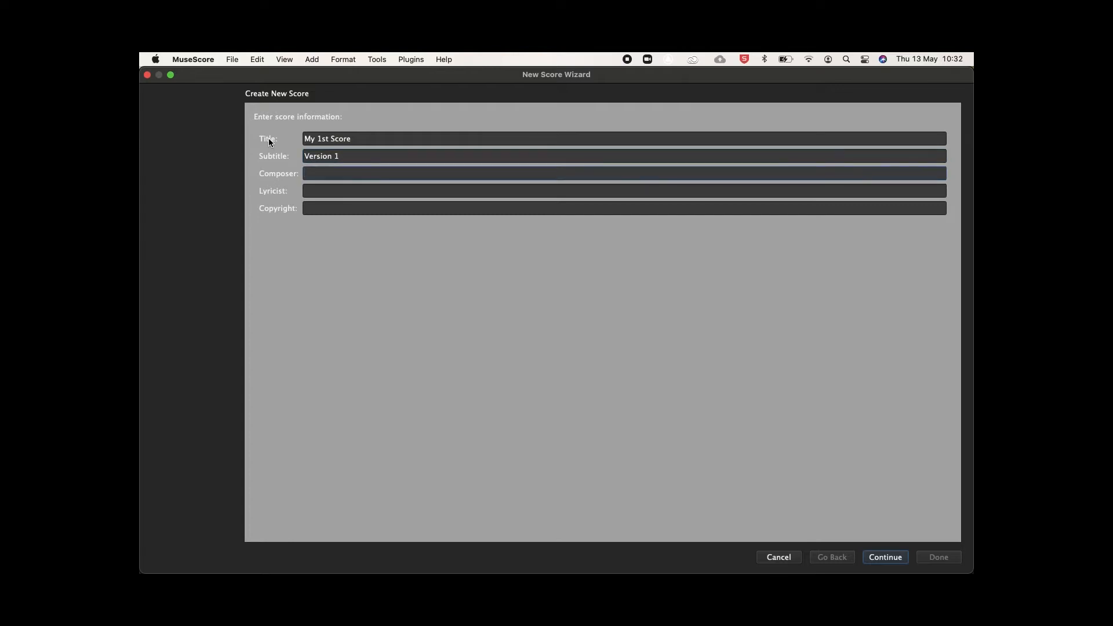
pyautogui.write('Mary Keylly')
pyautogui.click(886, 557)
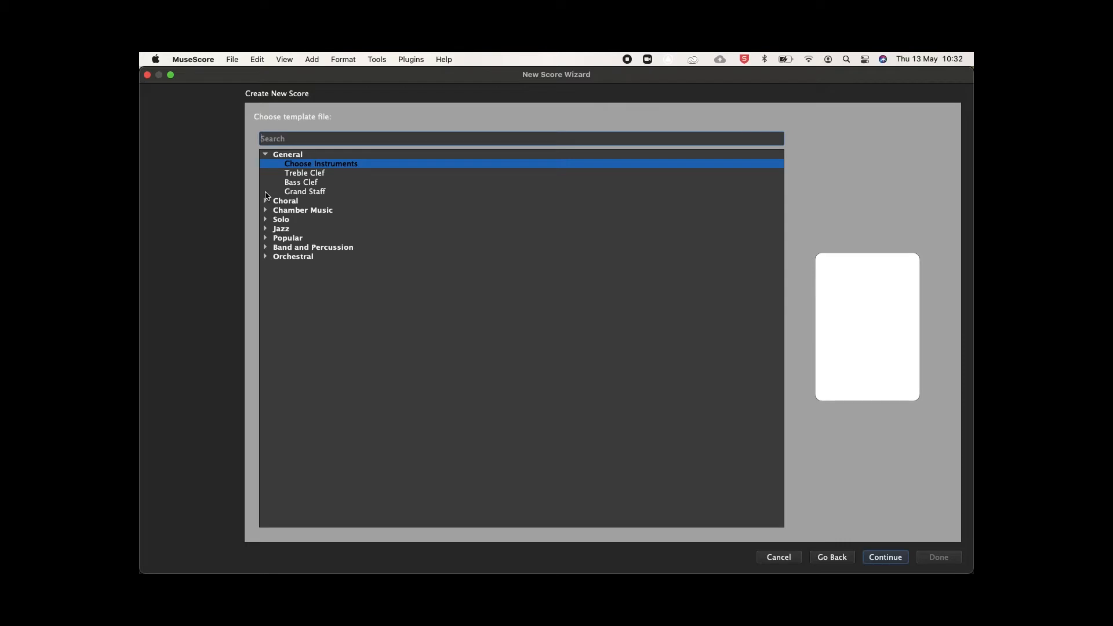
# Examine the templates offered in the Solo, Jazz, Orchestral and Choral categories.
pyautogui.click(266, 219)
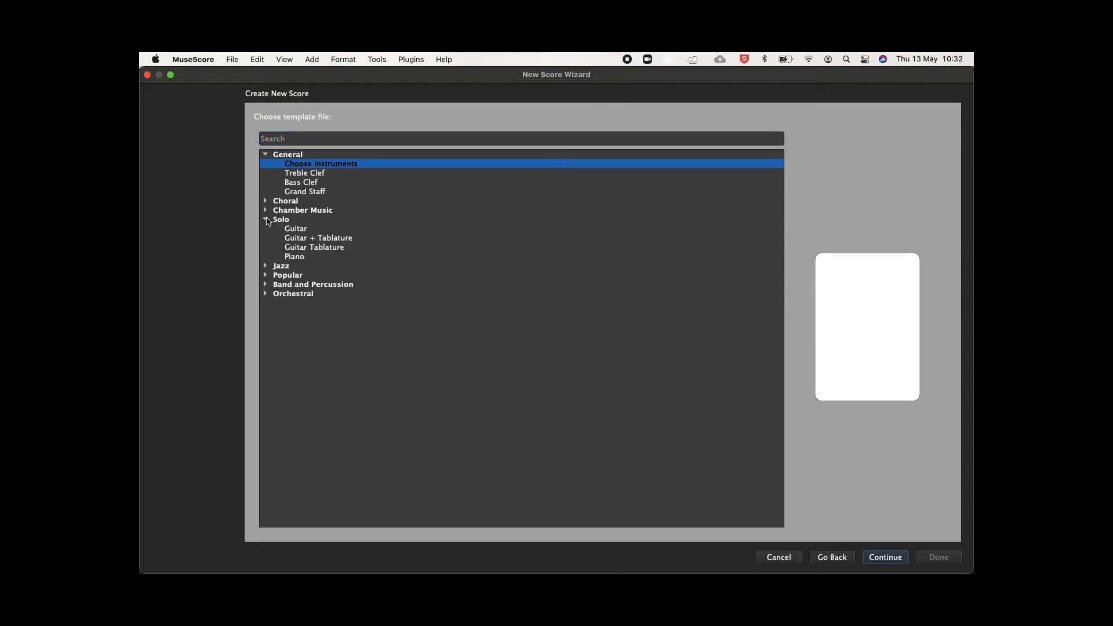
pyautogui.click(266, 220)
pyautogui.click(266, 229)
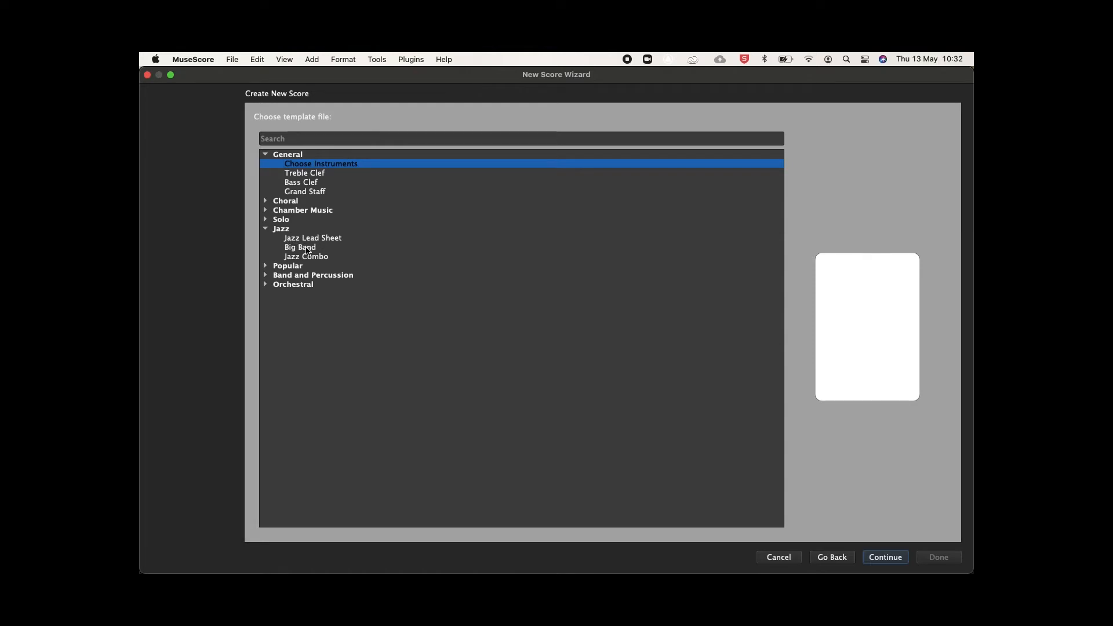
pyautogui.click(266, 231)
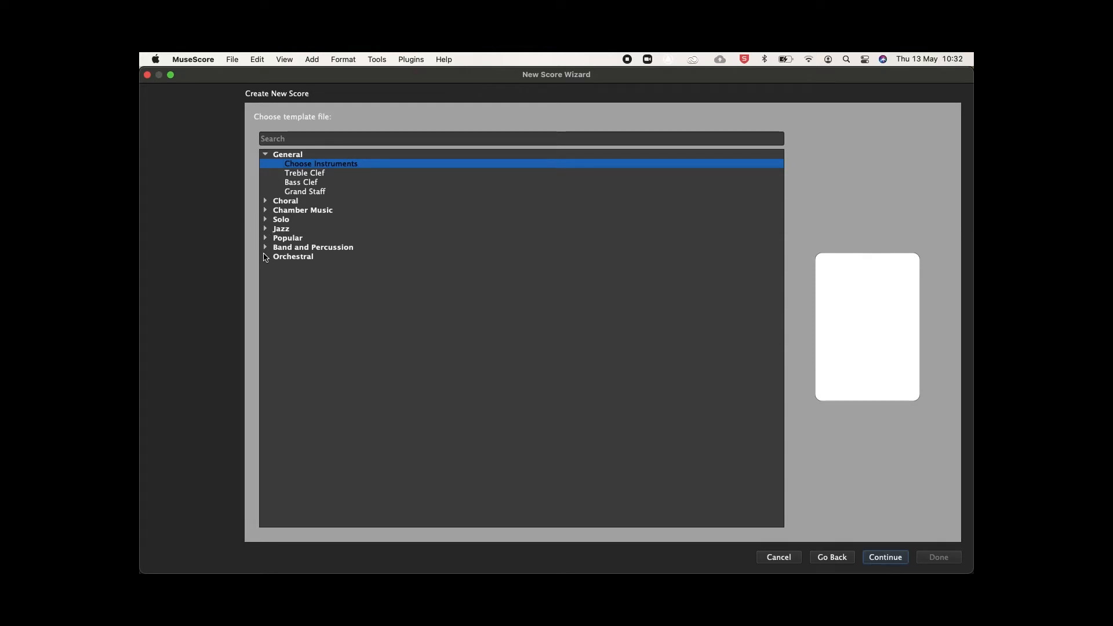
pyautogui.click(266, 257)
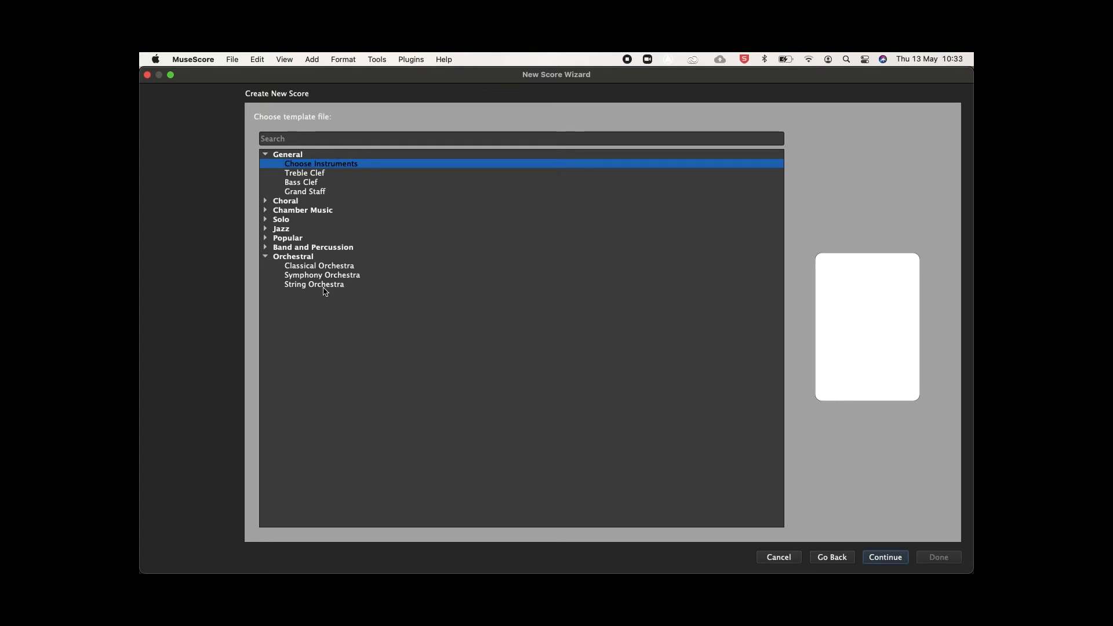
pyautogui.click(265, 257)
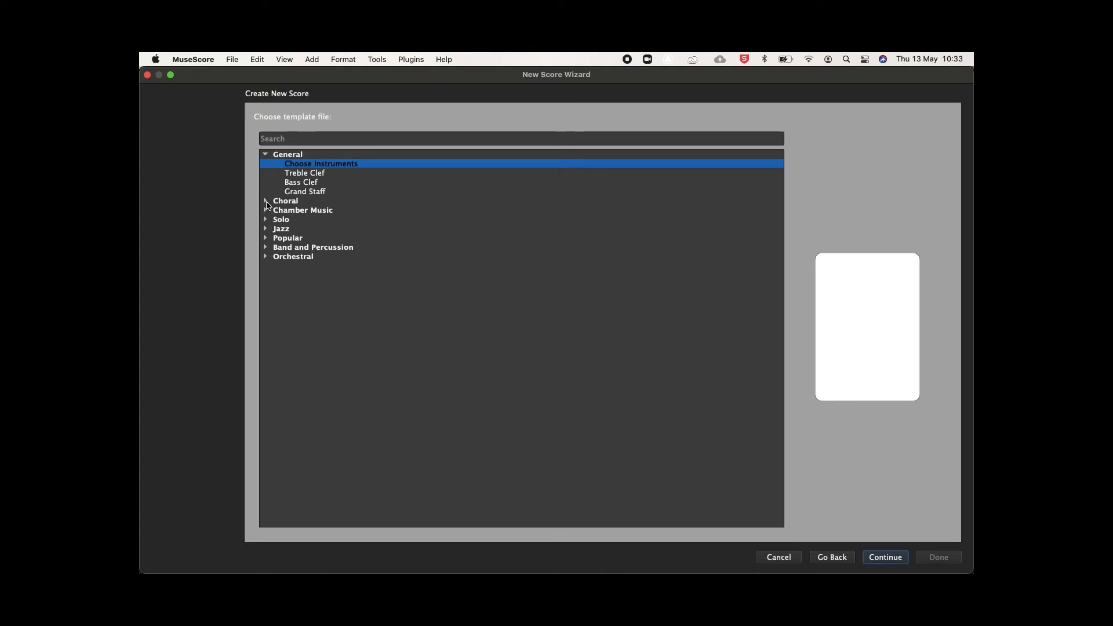
pyautogui.click(267, 203)
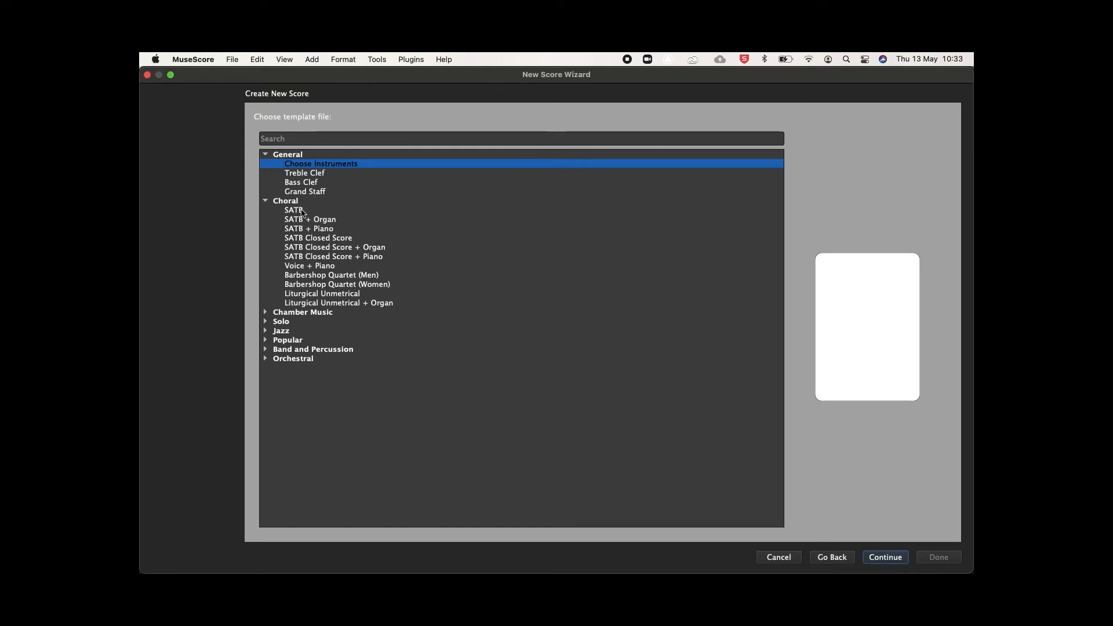
pyautogui.click(266, 202)
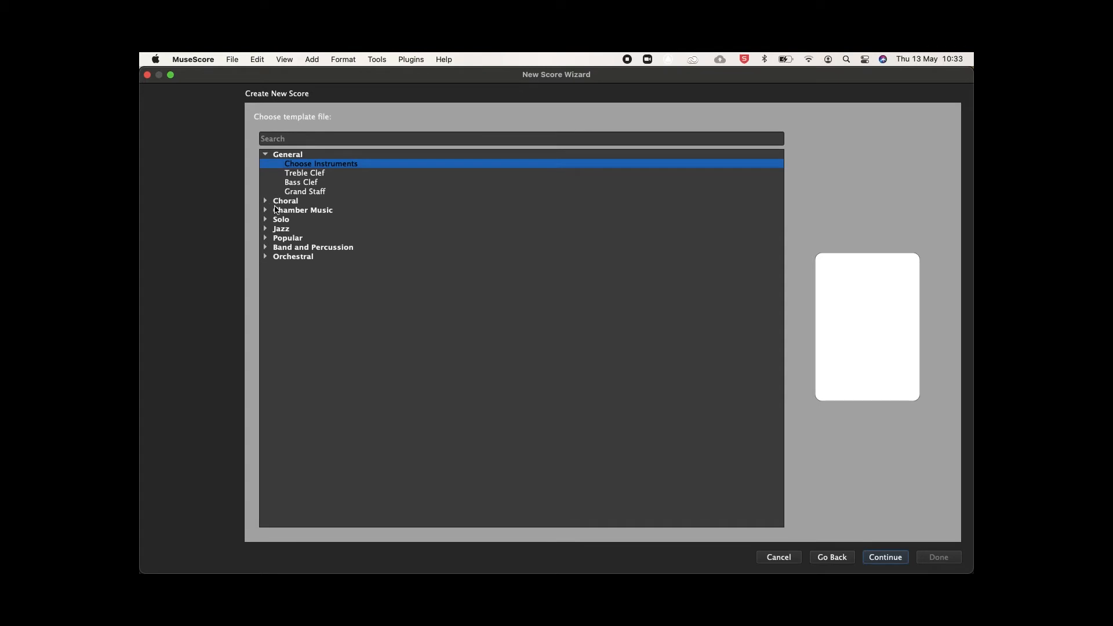
# Pick the Choose Instruments template and collapse all the expanded instrument families in the instrument list.
pyautogui.doubleClick(314, 164)
pyautogui.scroll(6, 318, 216)
pyautogui.scroll(2, 317, 216)
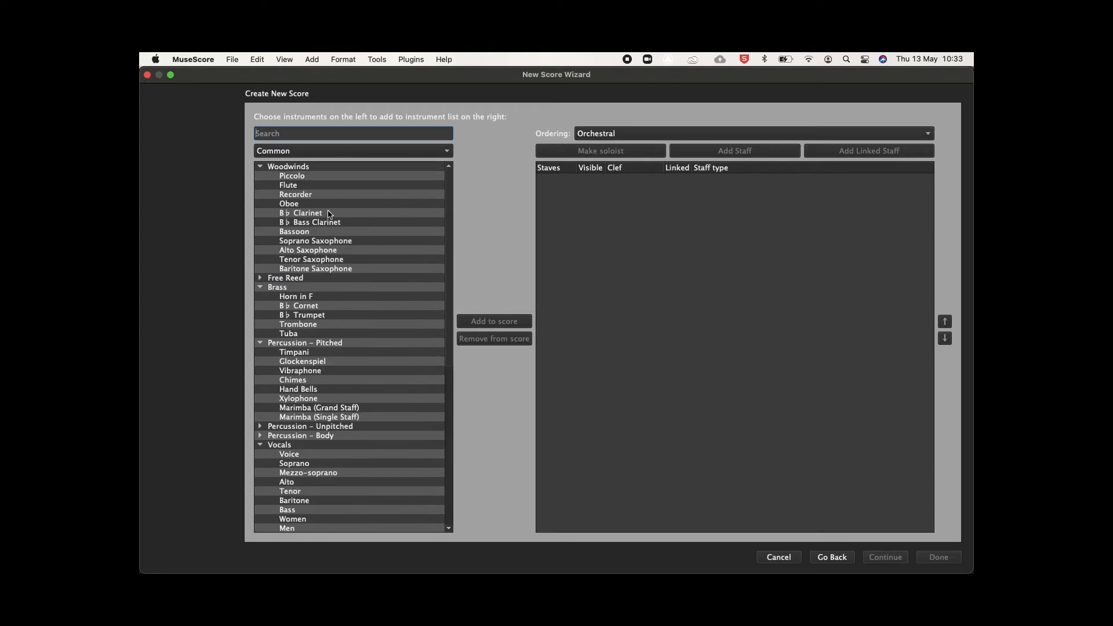
pyautogui.click(260, 166)
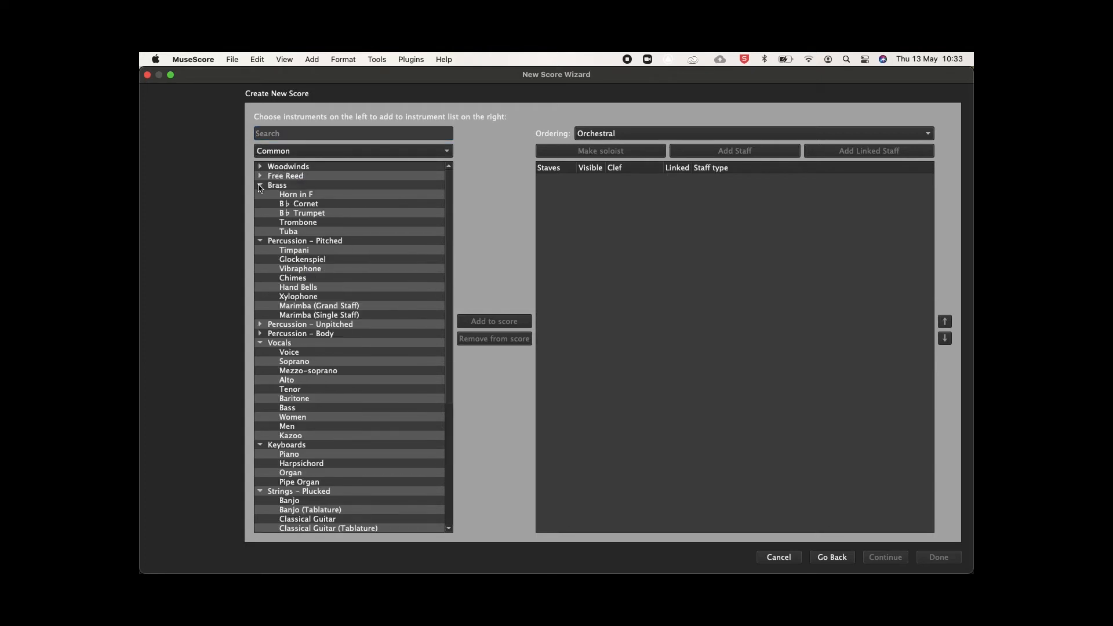
pyautogui.click(260, 185)
pyautogui.click(261, 194)
pyautogui.click(260, 223)
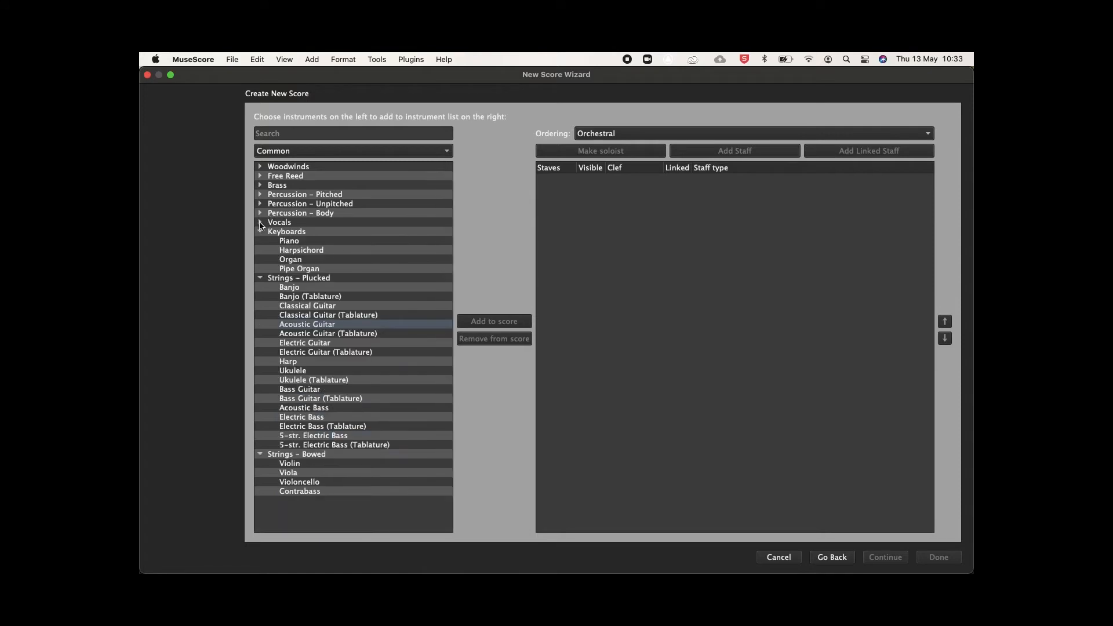
pyautogui.click(260, 232)
pyautogui.click(260, 240)
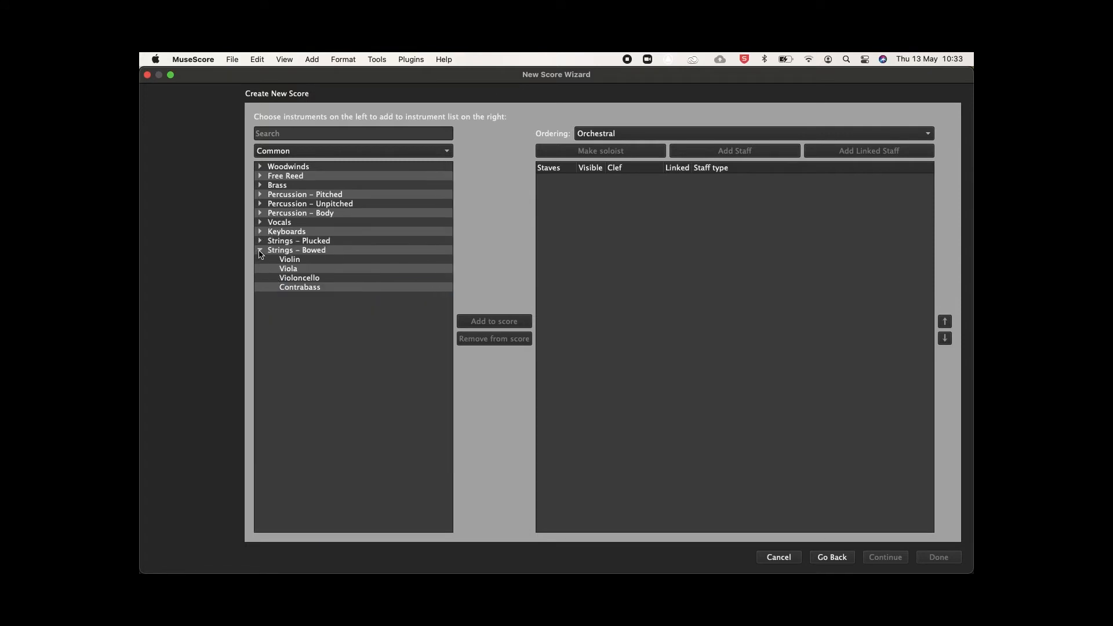
pyautogui.click(260, 251)
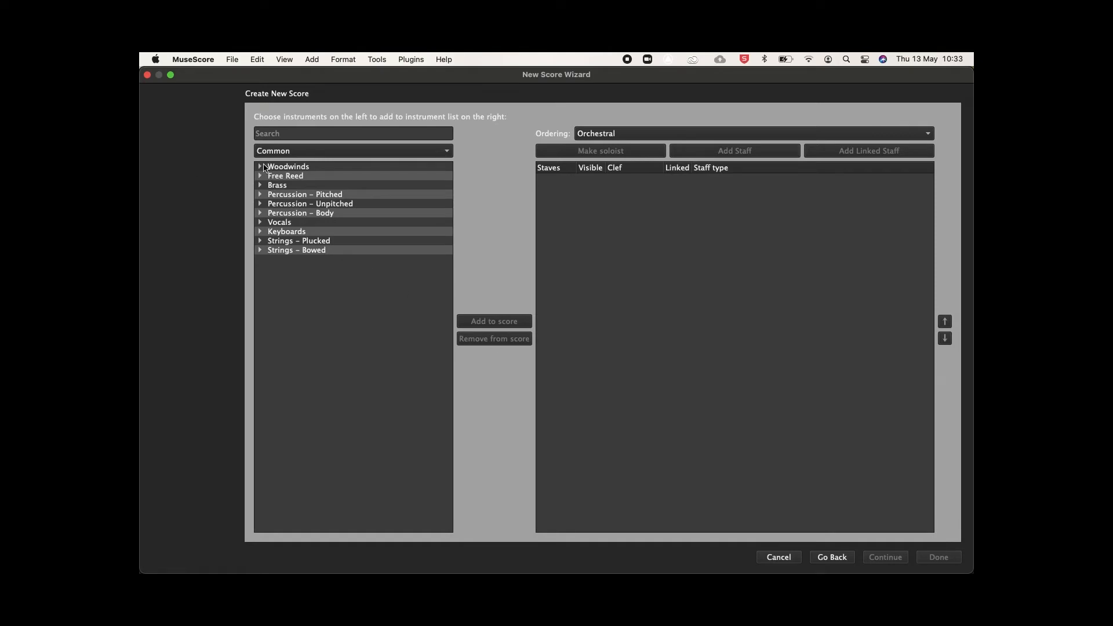
# Add a Flute from the Woodwinds family to the score and collapse that family again.
pyautogui.click(261, 167)
pyautogui.click(305, 187)
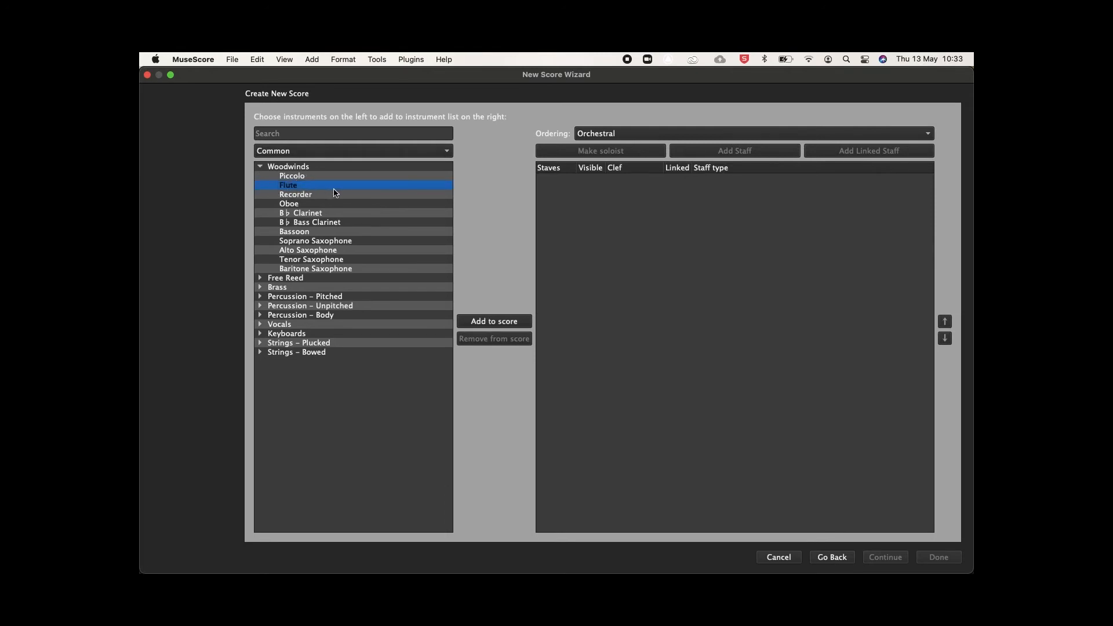
pyautogui.click(487, 324)
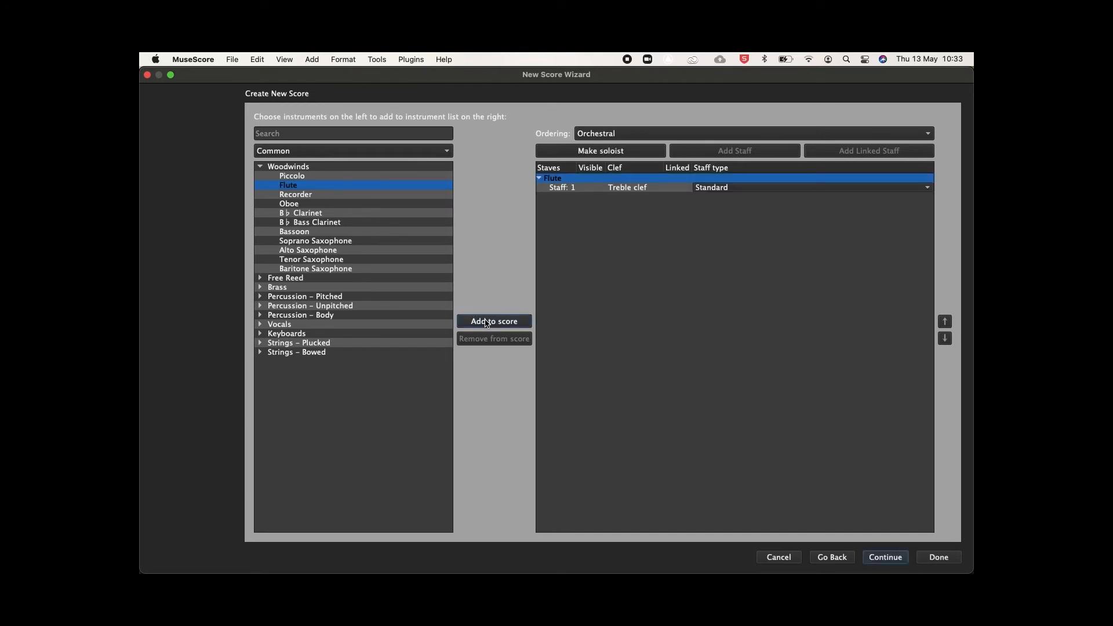
pyautogui.click(261, 168)
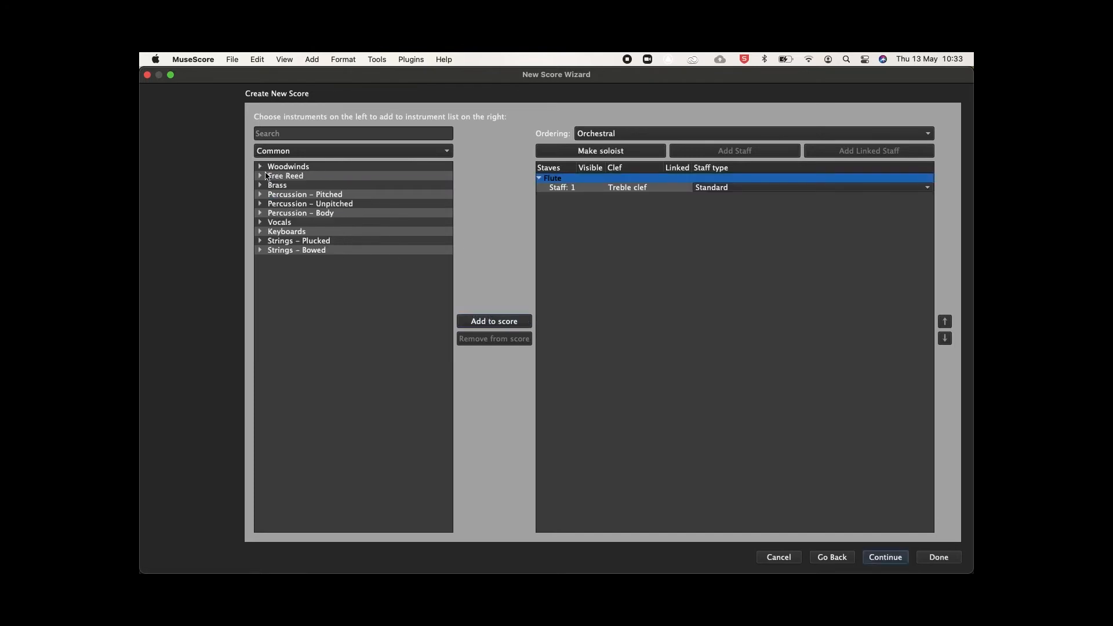
# Add an Acoustic Guitar from the Strings - Plucked family to the score and proceed to the key signature choice.
pyautogui.click(261, 241)
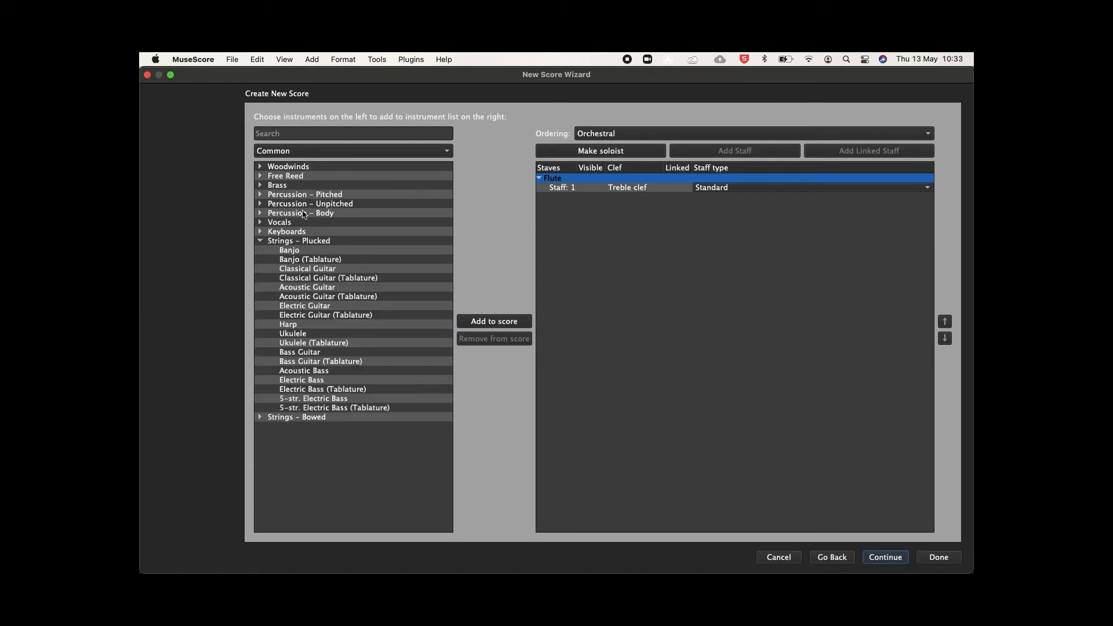
pyautogui.click(320, 288)
pyautogui.doubleClick(294, 290)
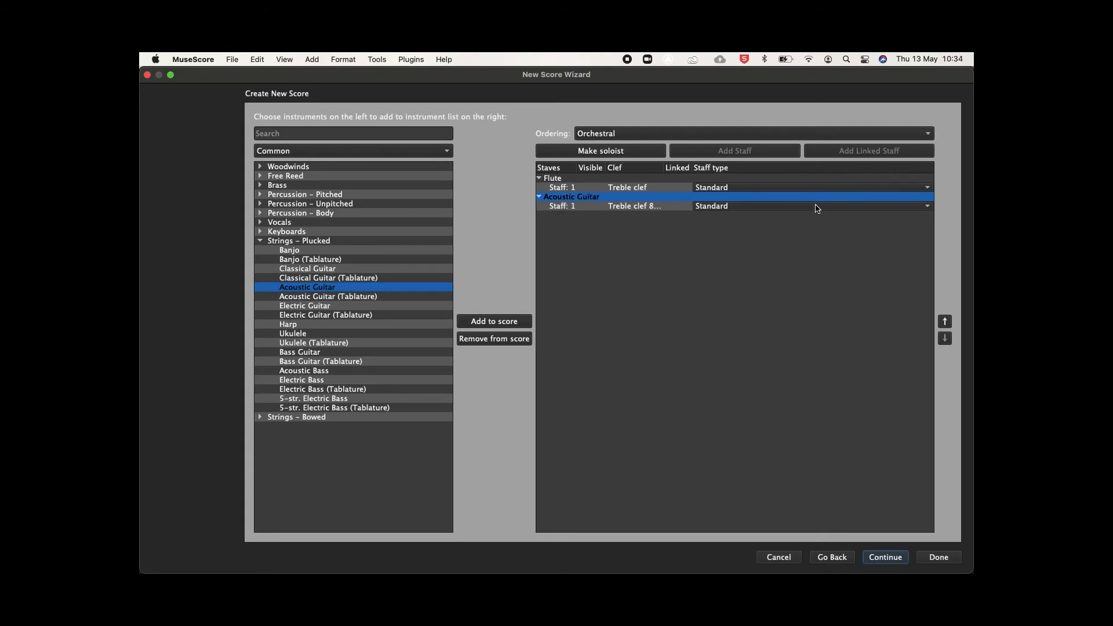
pyautogui.click(886, 555)
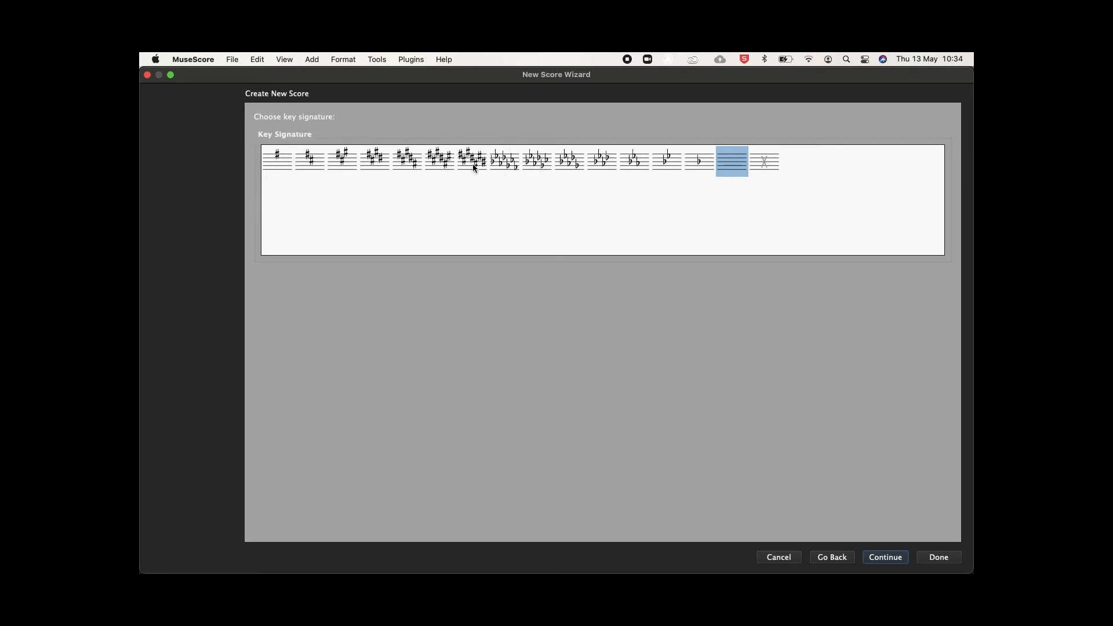
# Try the one-sharp and three-sharp key signatures, settle on the one without sharps or flats, and proceed.
pyautogui.click(282, 158)
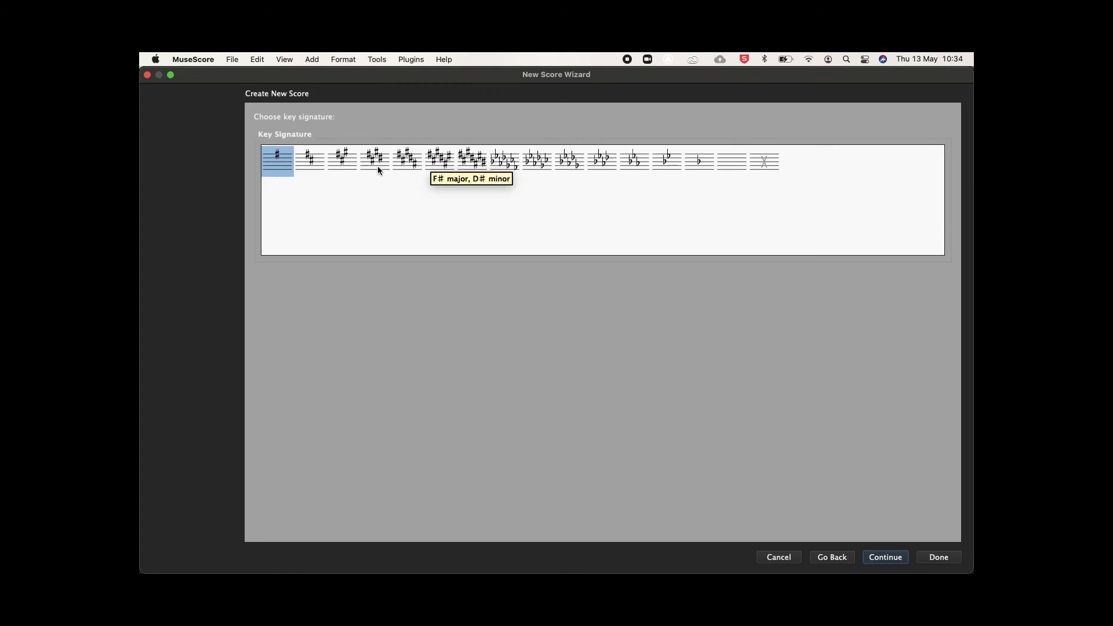
pyautogui.click(340, 165)
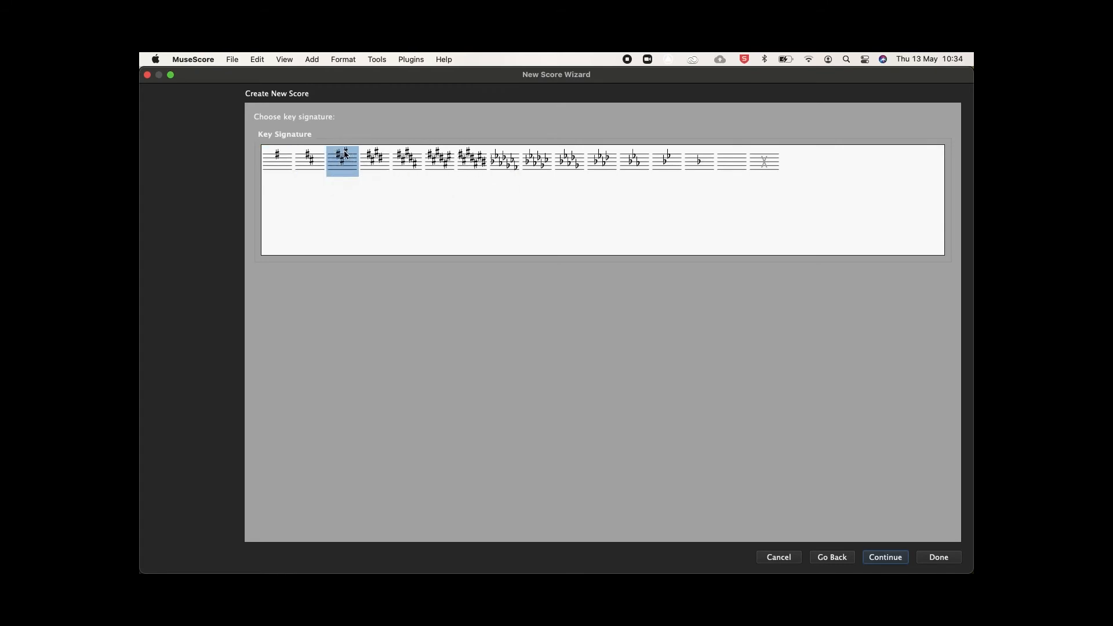
pyautogui.click(726, 170)
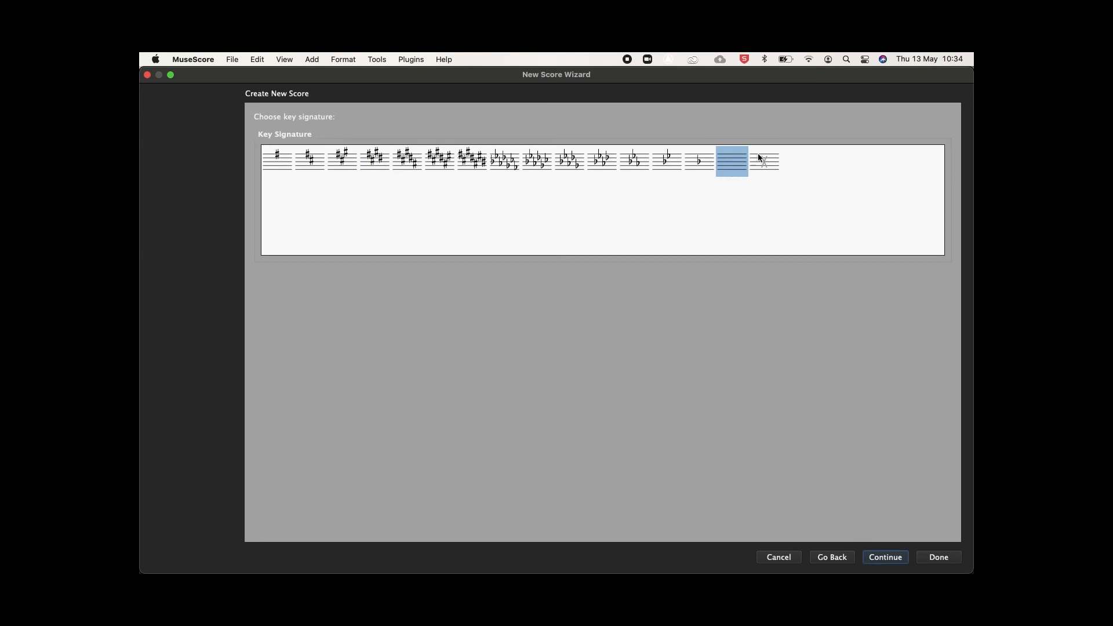
pyautogui.click(886, 558)
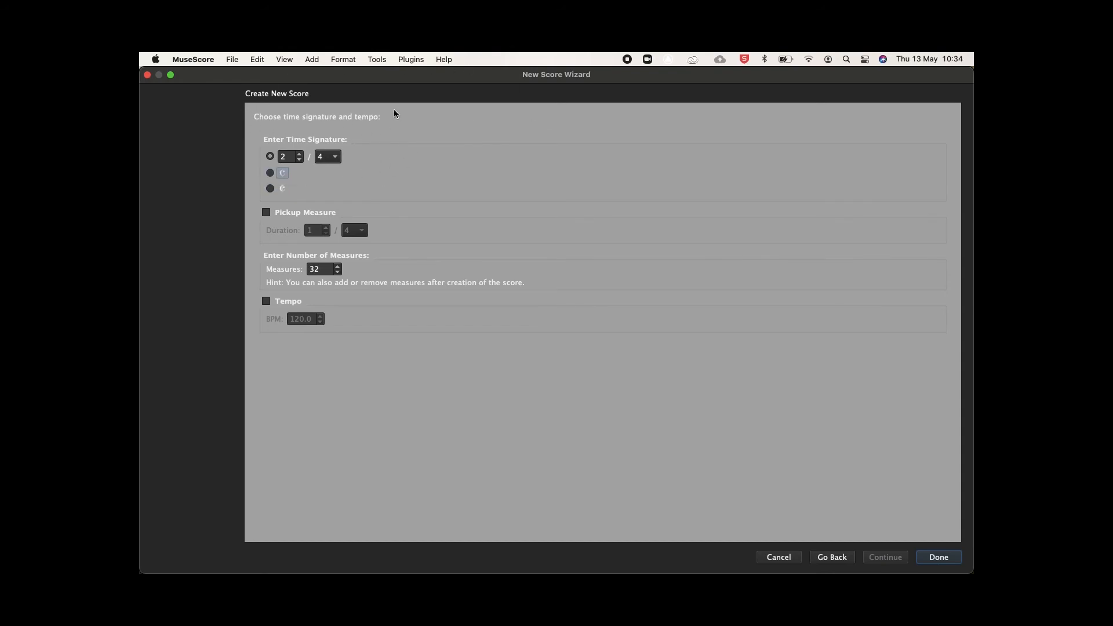
# Set the time signature to 4/4.
pyautogui.click(299, 154)
pyautogui.click(299, 154)
pyautogui.click(299, 155)
pyautogui.click(299, 154)
pyautogui.click(299, 155)
pyautogui.click(300, 160)
pyautogui.click(300, 160)
pyautogui.click(299, 160)
pyautogui.click(299, 159)
pyautogui.click(300, 160)
pyautogui.click(300, 160)
pyautogui.click(336, 158)
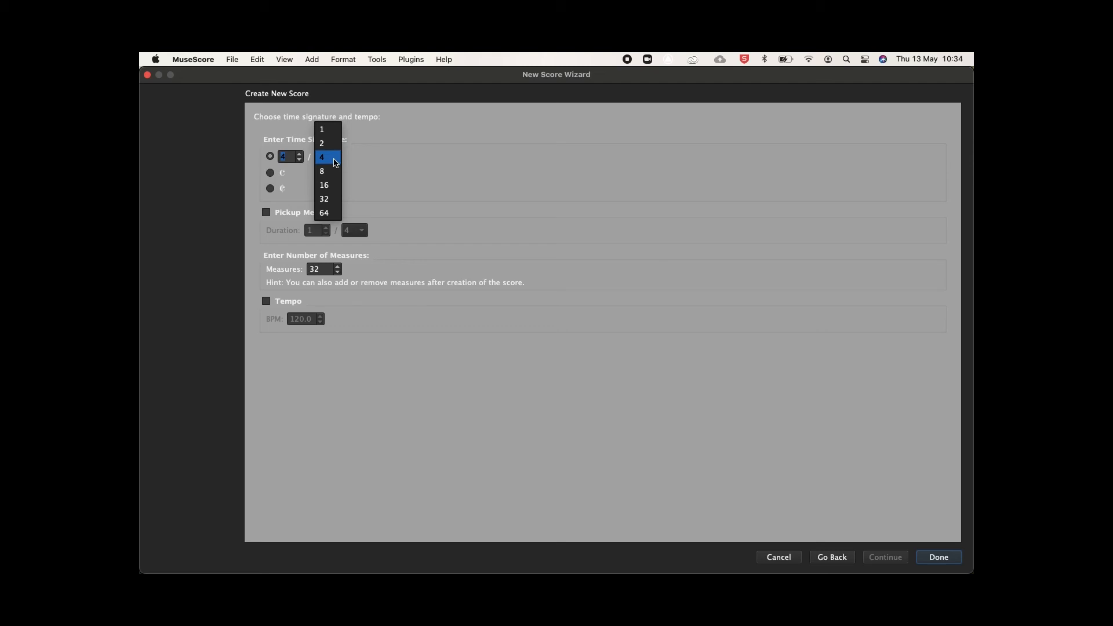
pyautogui.click(334, 162)
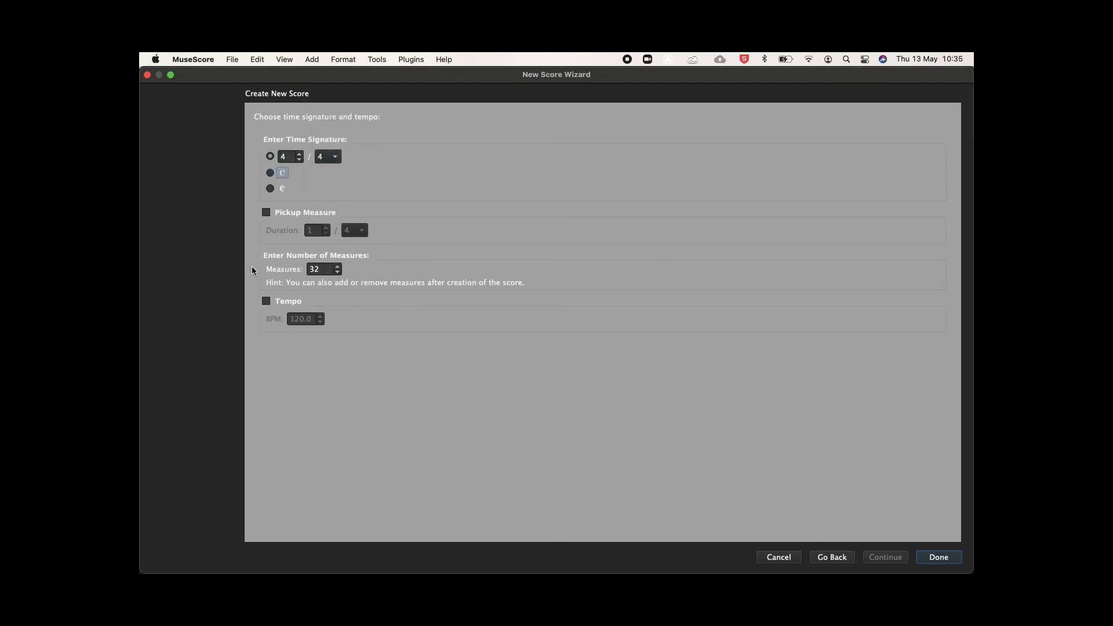
# Set the number of measures to 12 and finish creating the score.
pyautogui.click(316, 269)
pyautogui.click(338, 267)
pyautogui.click(338, 271)
pyautogui.write('12')
pyautogui.click(939, 558)
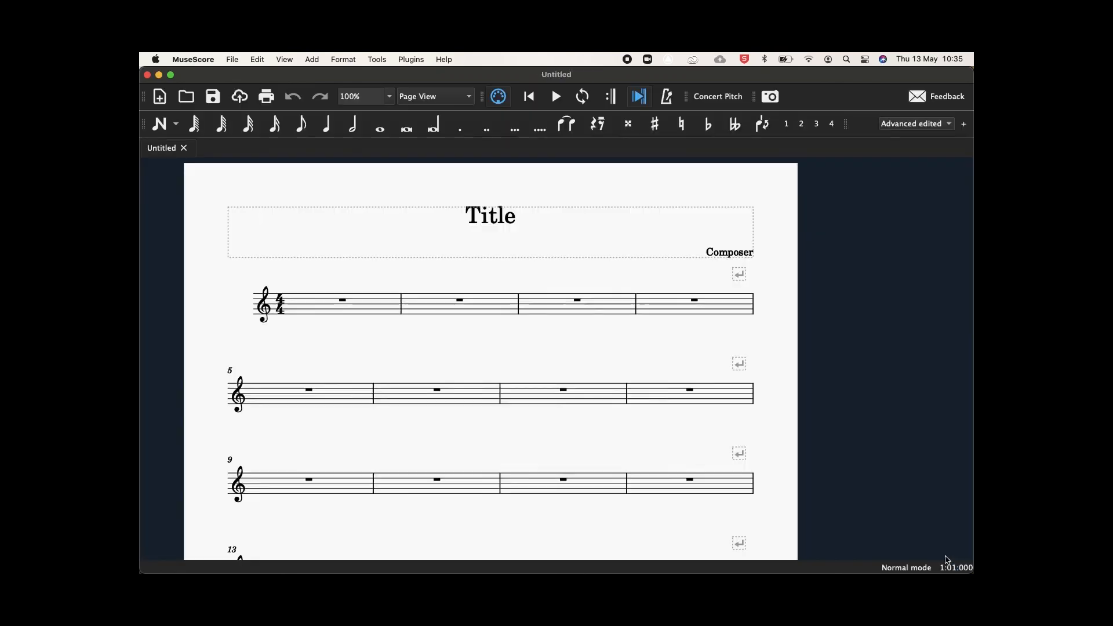